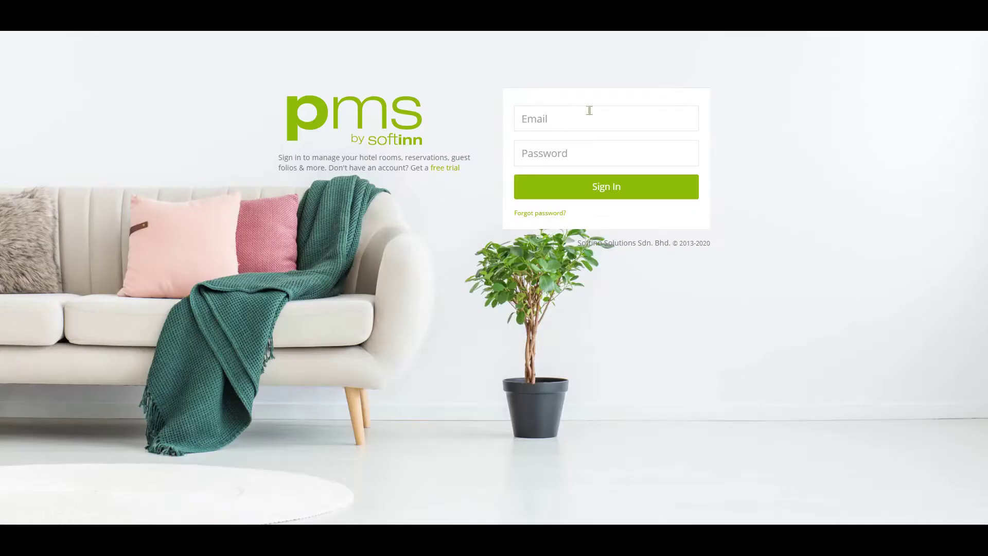
Sign in to Softinn PMS with the hotel account e-mail and password
click(589, 110)
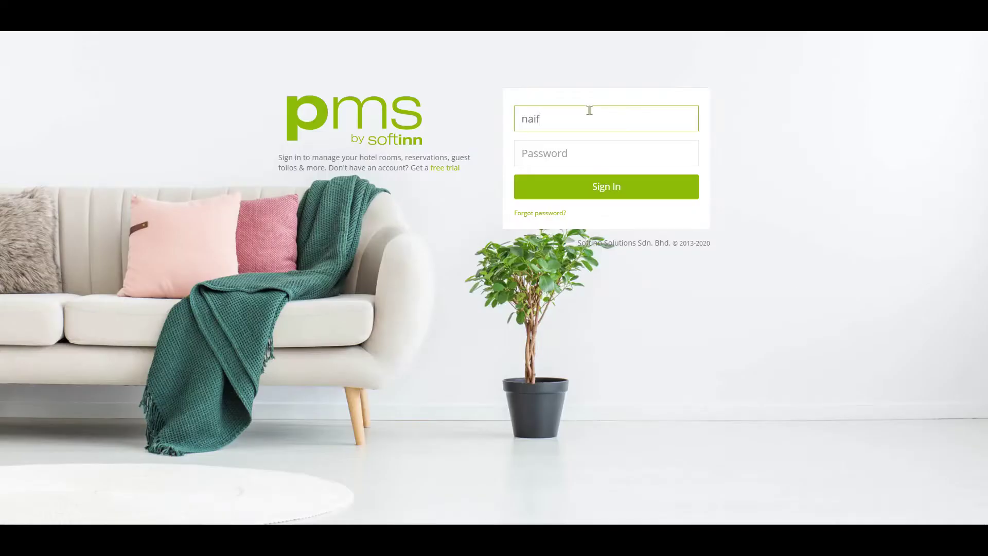
key(Tab)
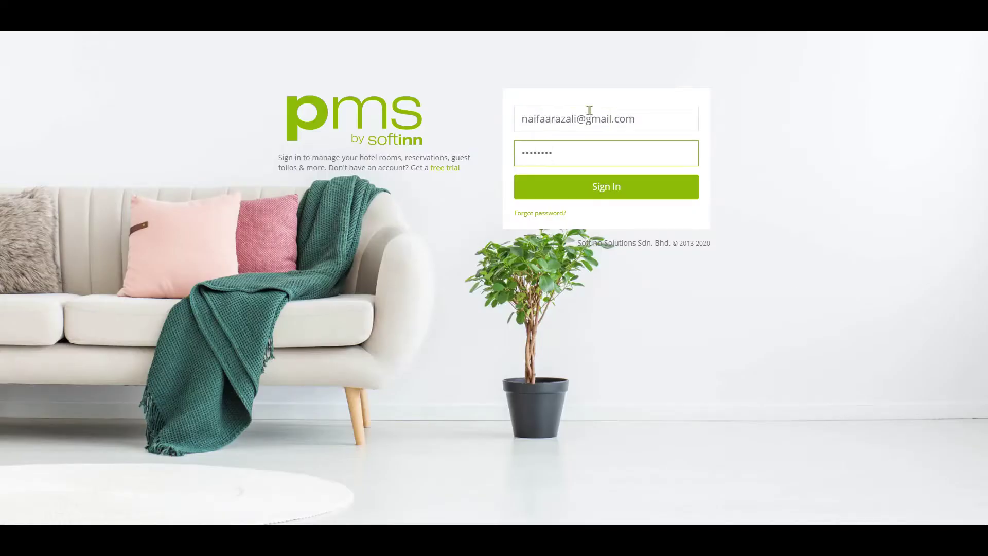
click(632, 192)
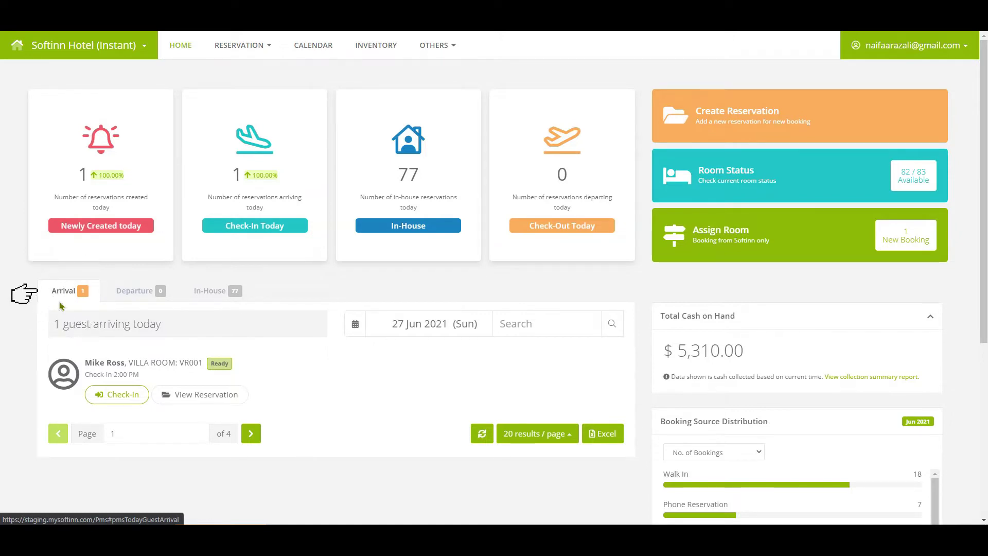
Open Express Check-In for today's VR001 arrival, backing out of the immediate check-in confirmation
click(126, 407)
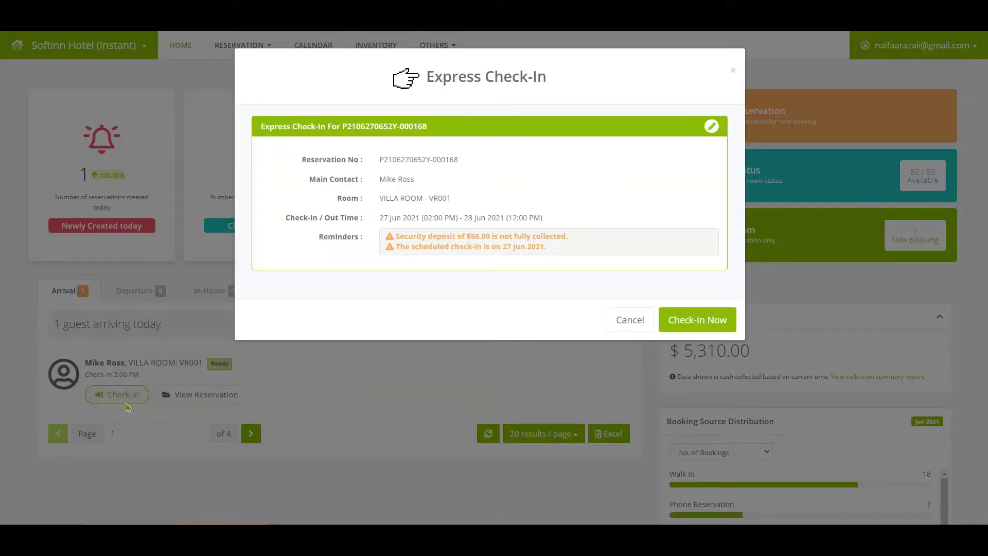
click(691, 329)
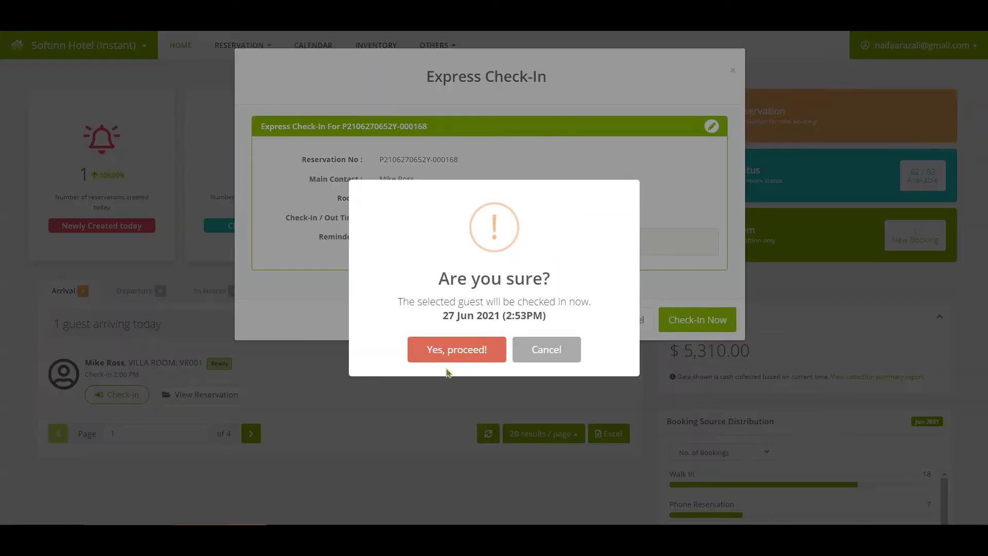
click(454, 363)
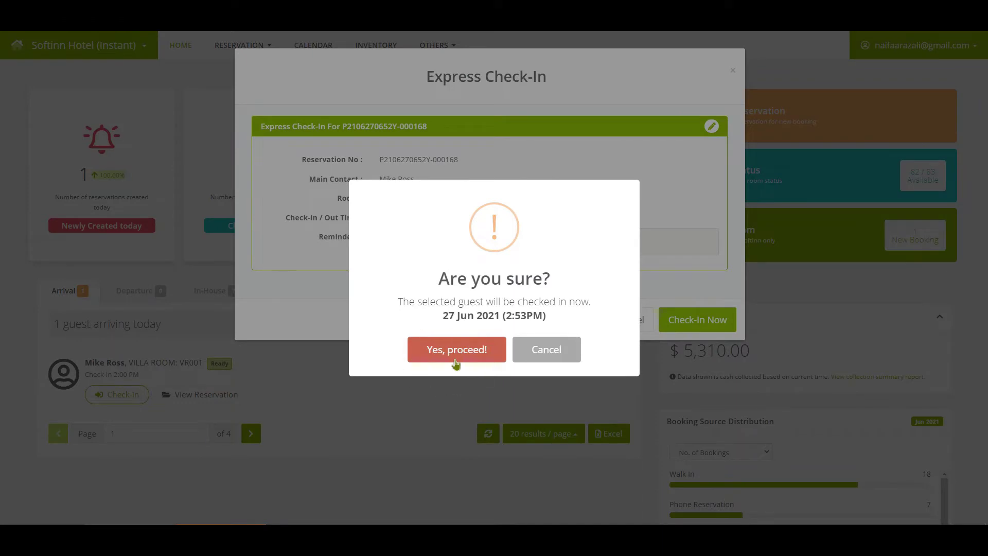
click(542, 348)
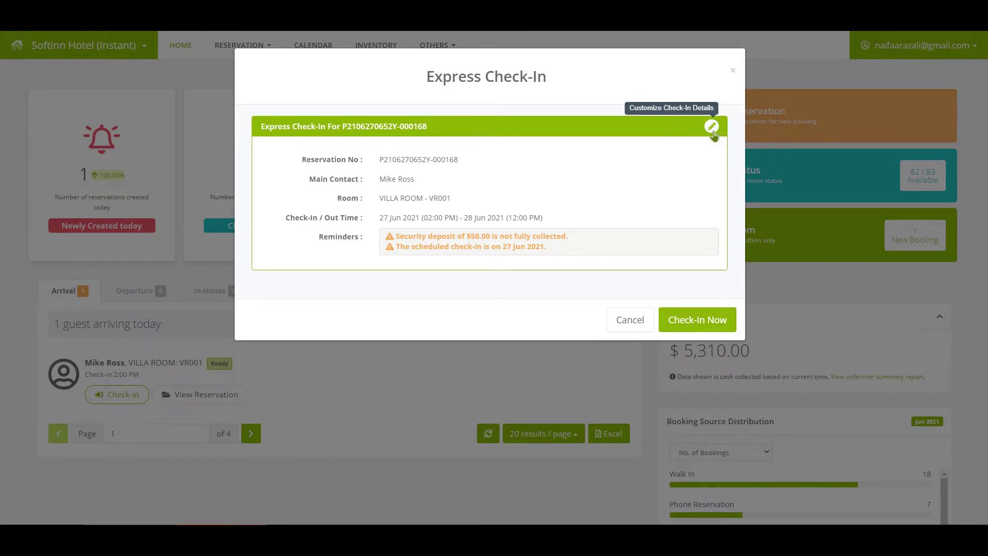
Open the full Guest Check-In page from the Customize Check-In Details pencil icon
click(712, 129)
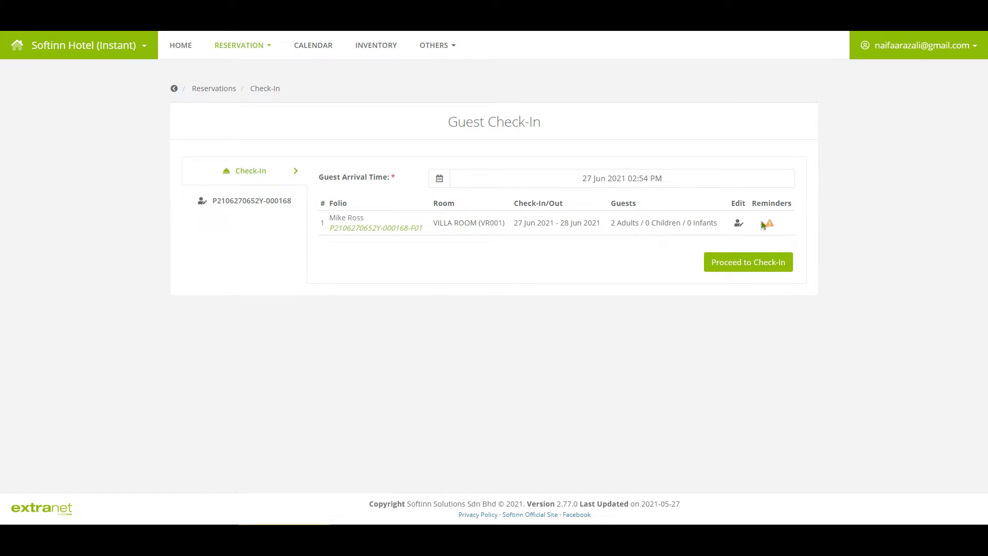
mouse_move(766, 225)
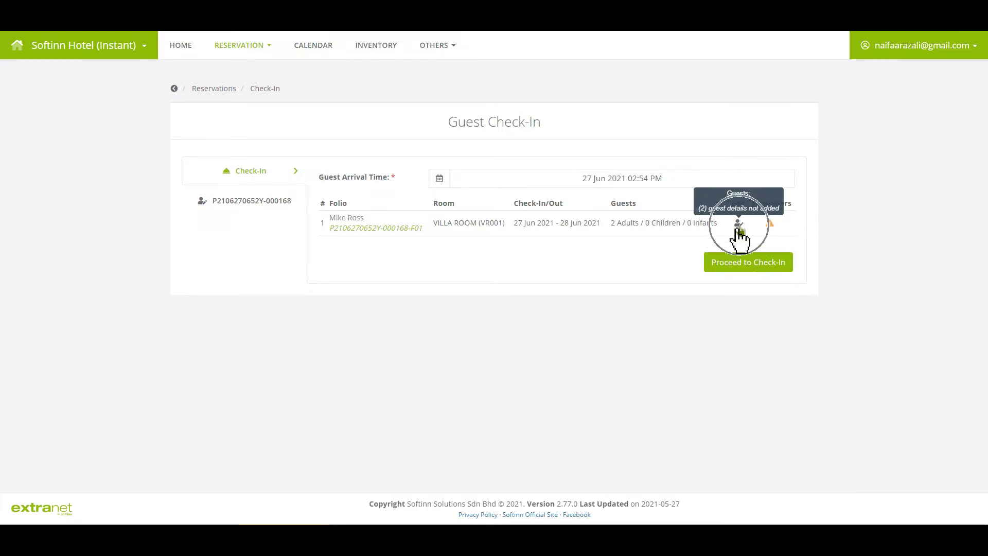
Change the room's guest count to 3 adults
click(739, 230)
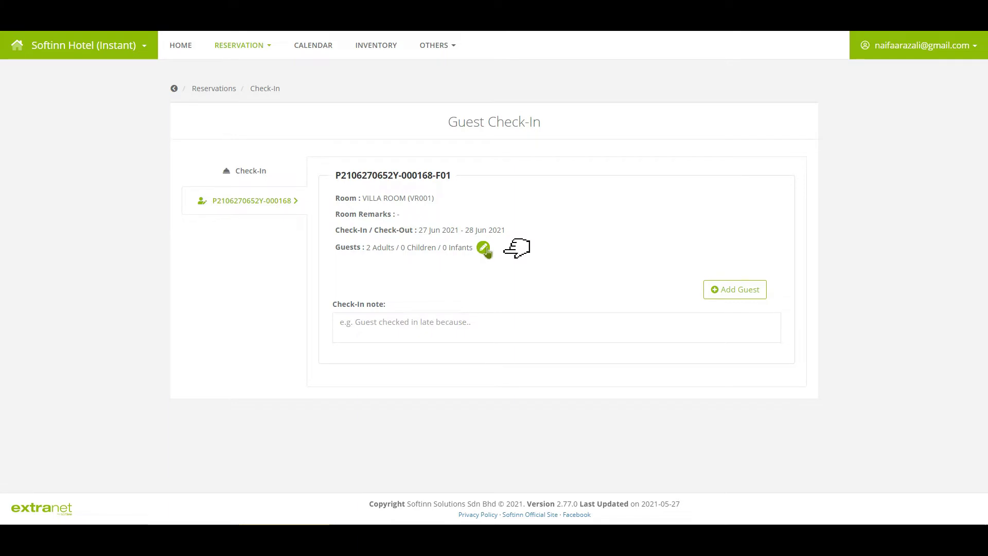
click(484, 249)
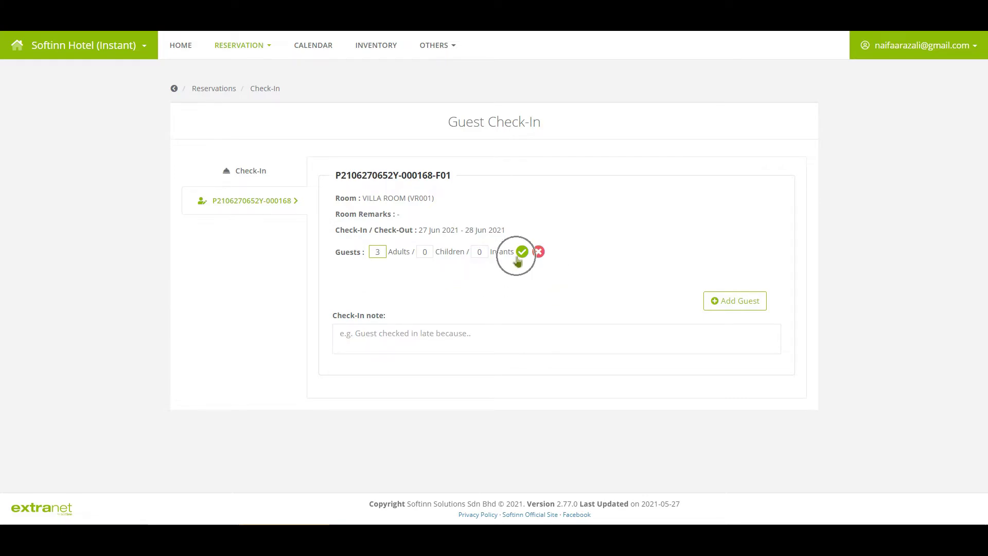
click(520, 255)
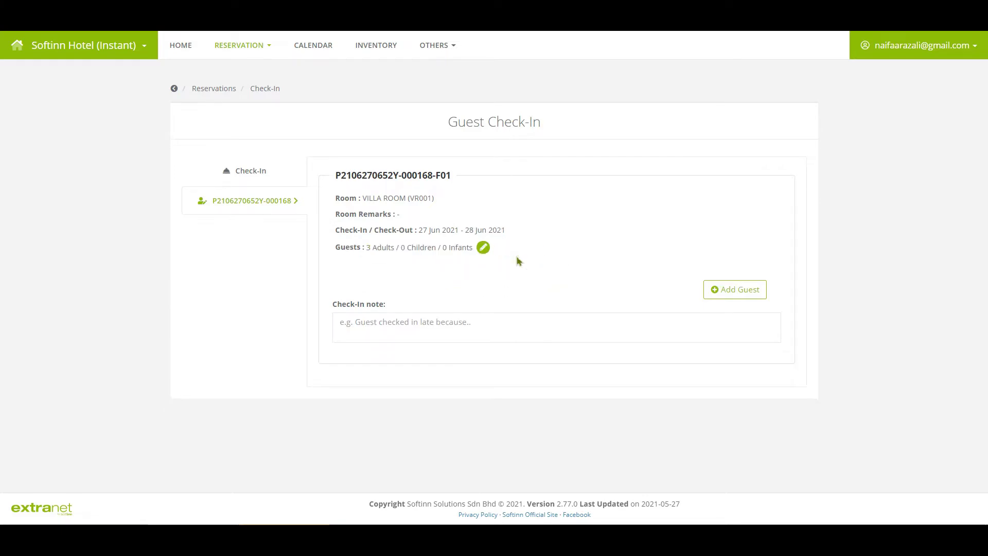
Add guest entries for Guest 1, Guest 2 and Guest 3 with their details
click(744, 291)
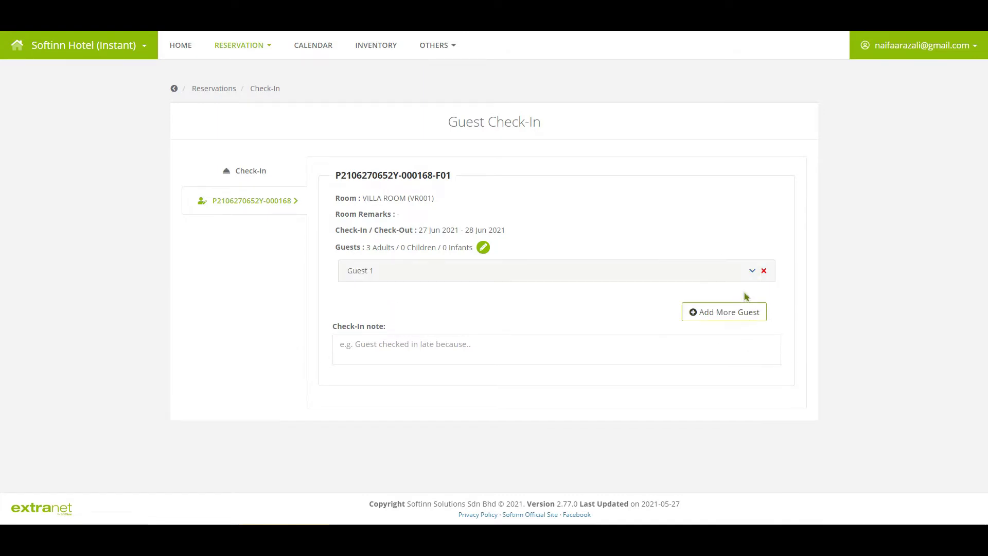
click(753, 271)
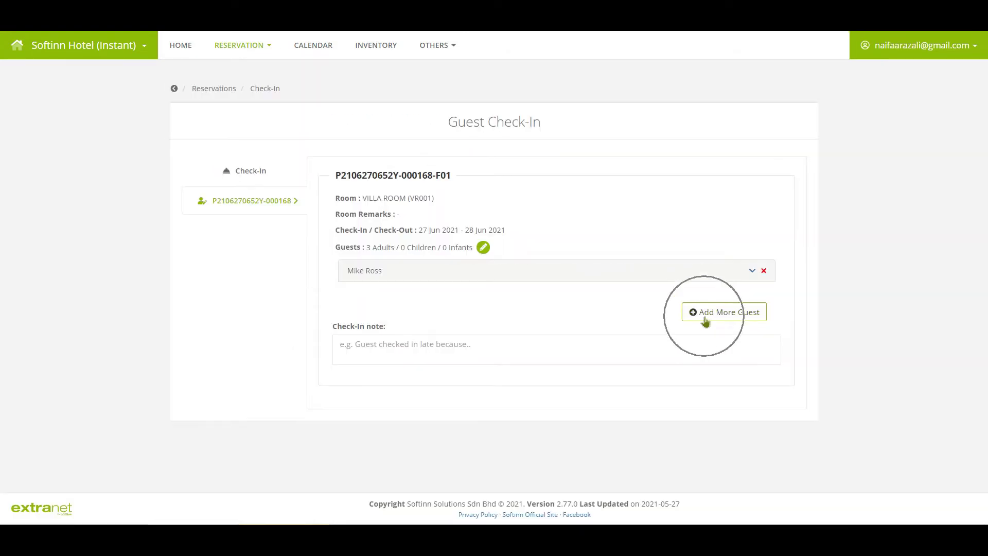
click(706, 311)
click(520, 382)
click(386, 470)
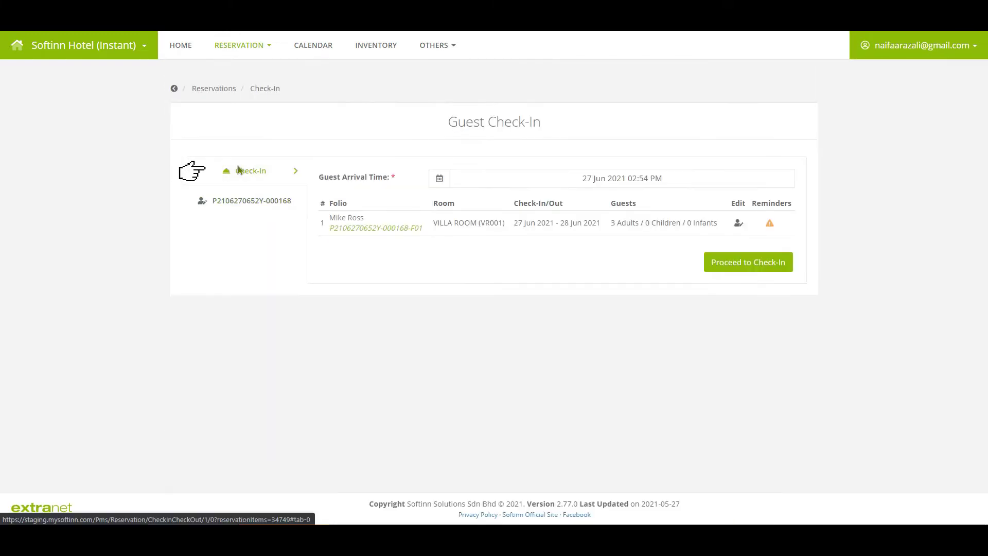
Review the check-in summary, the unpaid security deposit reminder and the villa room folio
click(244, 183)
click(244, 183)
mouse_move(770, 225)
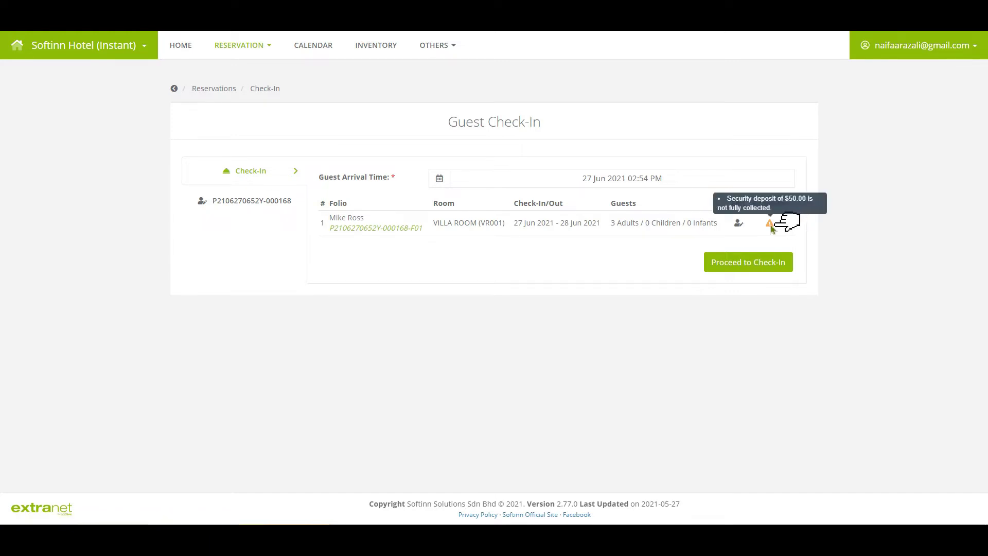
click(770, 225)
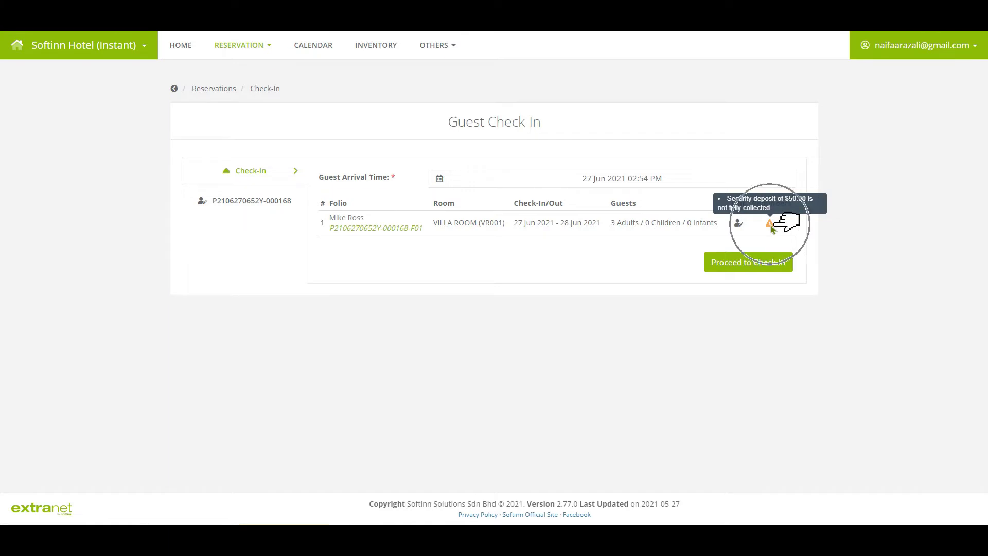
click(354, 231)
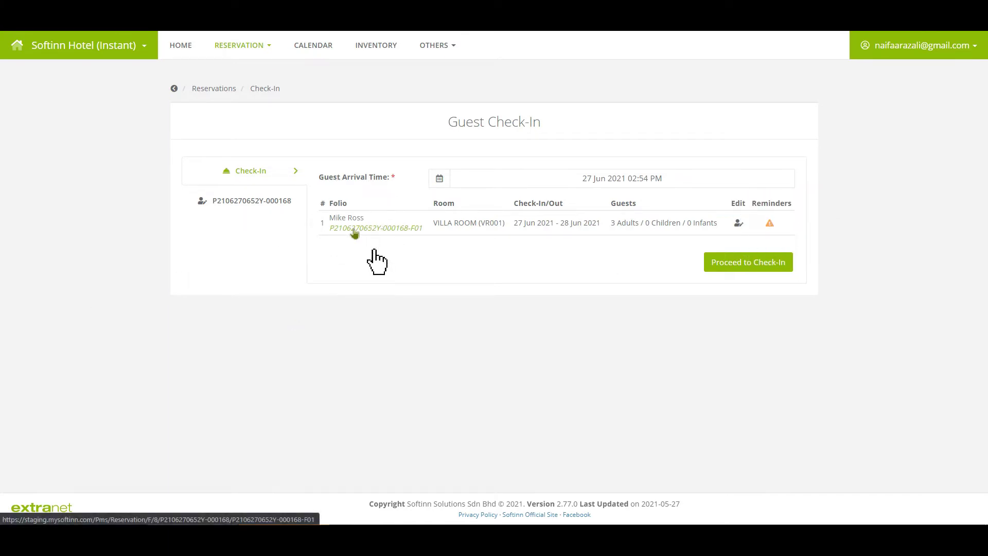
click(354, 231)
Set Guest Arrival Time to 02:30 PM on 27 Jun 2021 and apply it
click(622, 178)
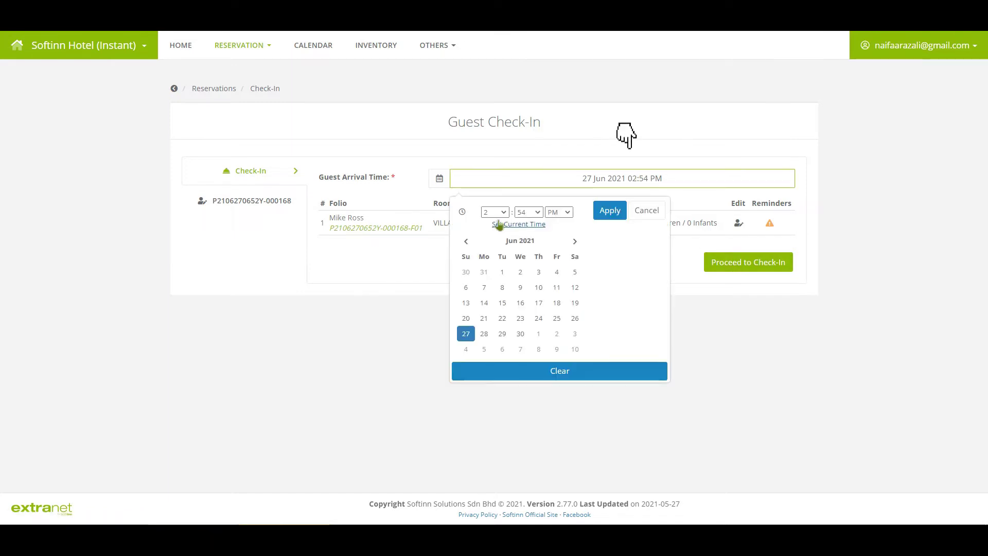
click(490, 213)
click(529, 212)
scroll(522, 386, up, 5)
click(521, 401)
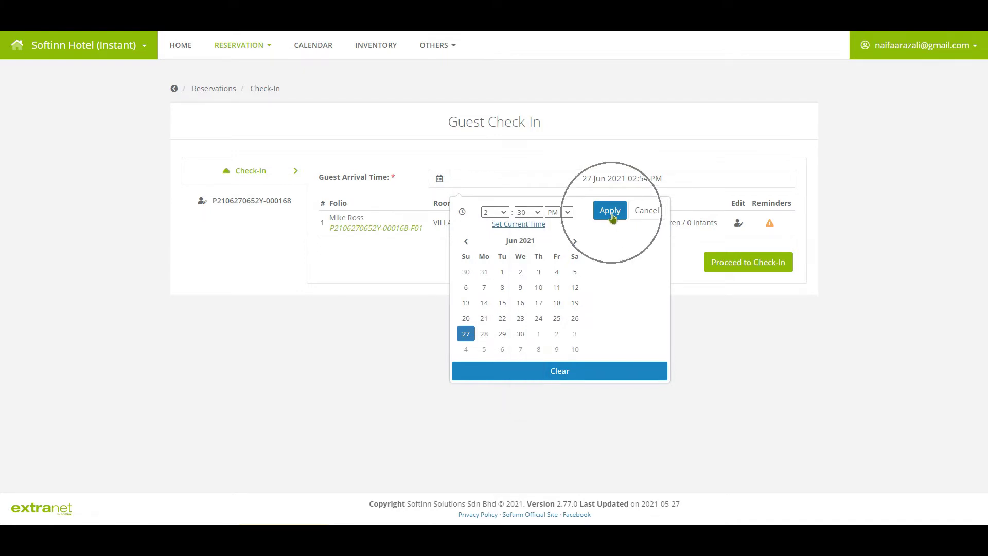
click(611, 212)
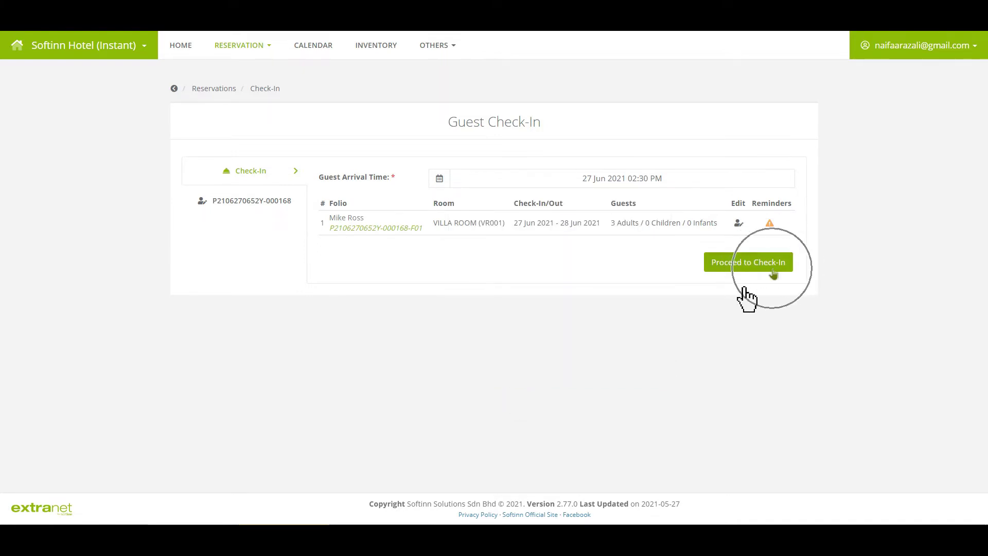
Proceed to Check-In for VR001, confirm it, and acknowledge the Checked-In message
click(772, 268)
click(428, 355)
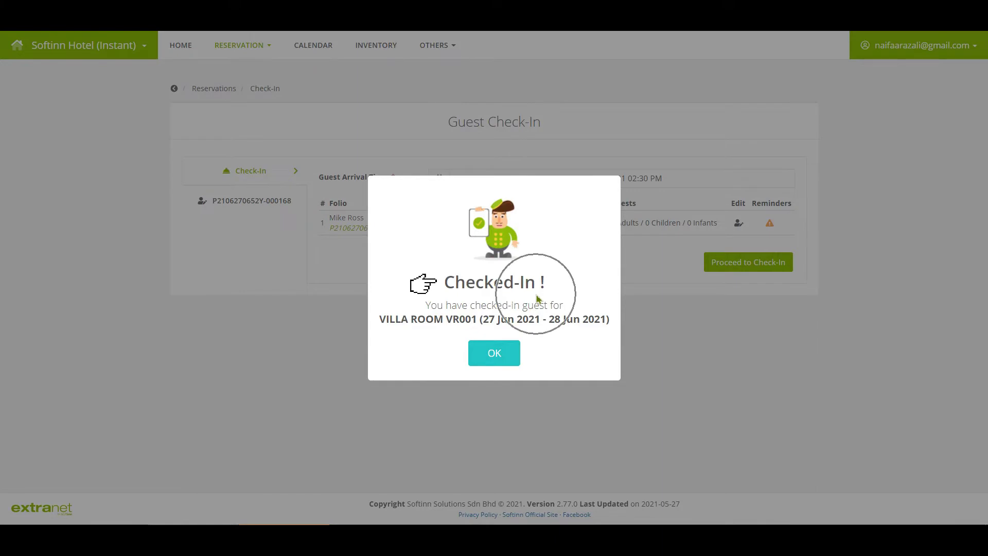
click(495, 353)
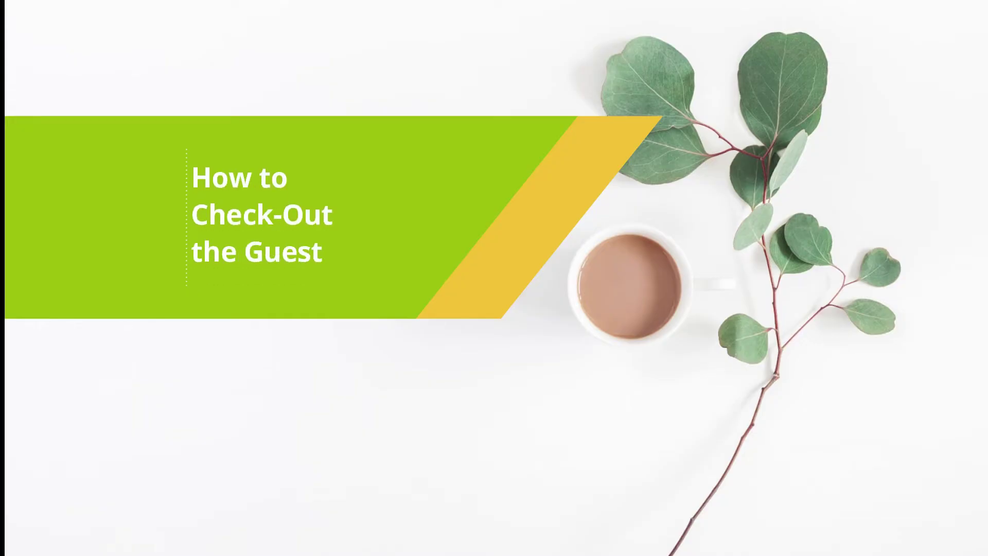
On the Departure tab, start the express check-out for the VR001 guest
click(142, 298)
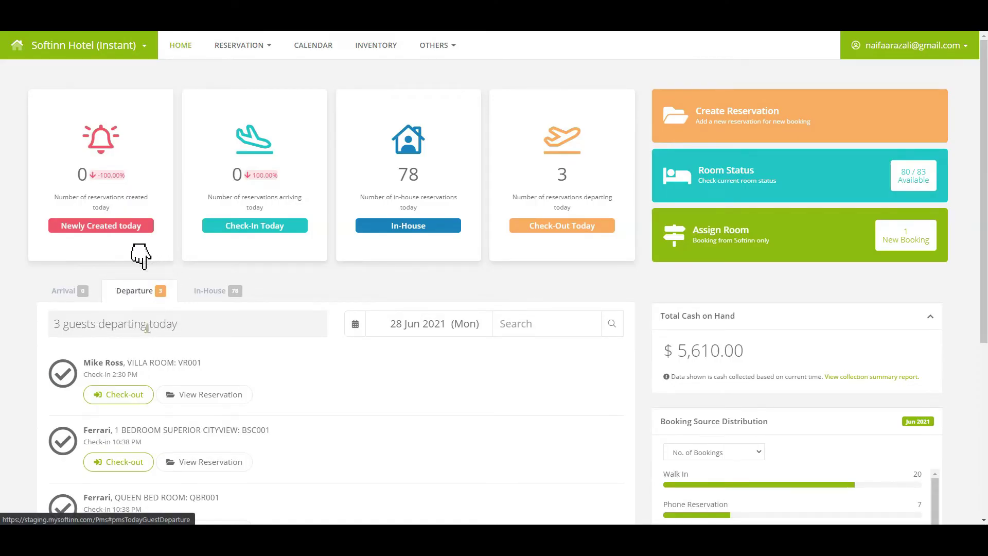
click(133, 403)
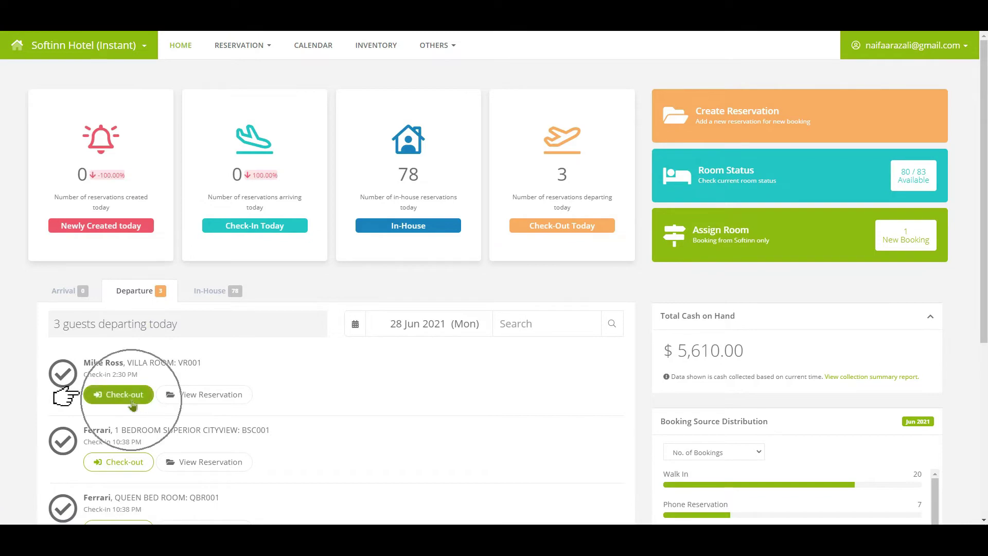
click(132, 403)
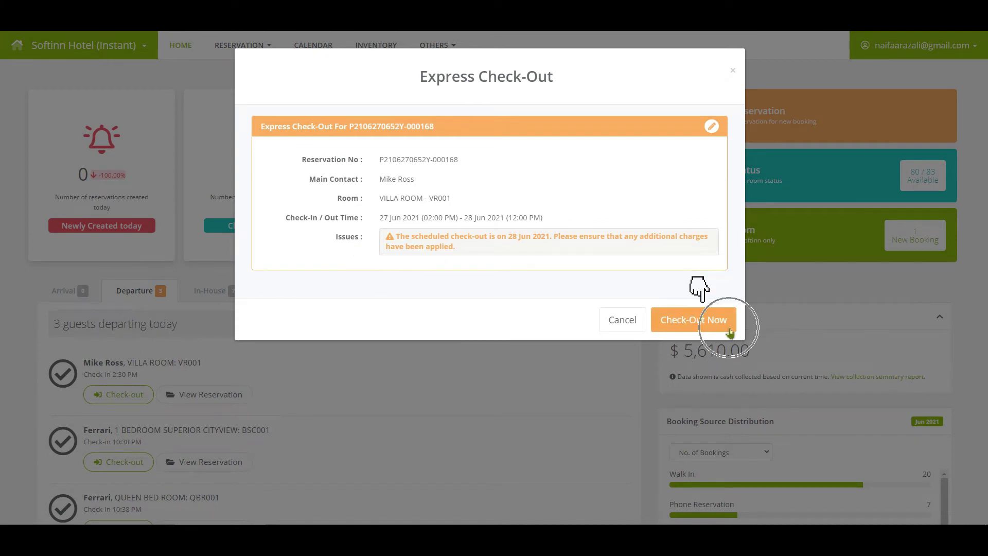
click(730, 329)
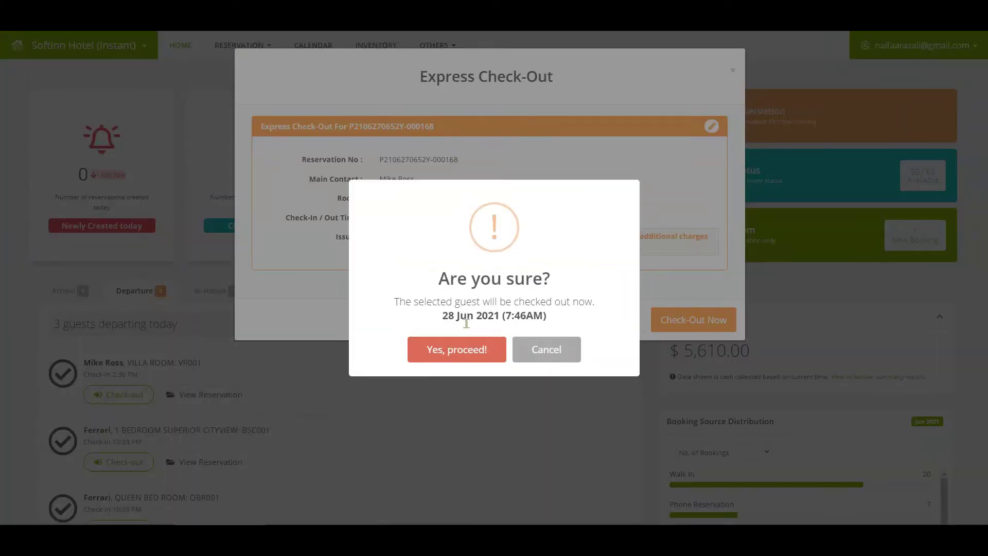
click(553, 346)
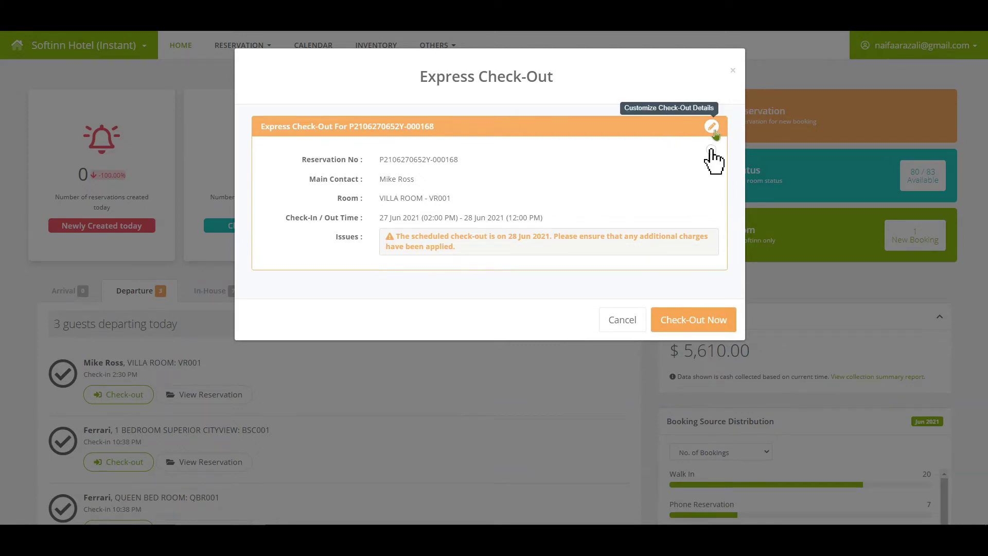
In Customize Check-Out Details, set Guest Departure Time to 07:30 AM on 28 Jun 2021
click(712, 127)
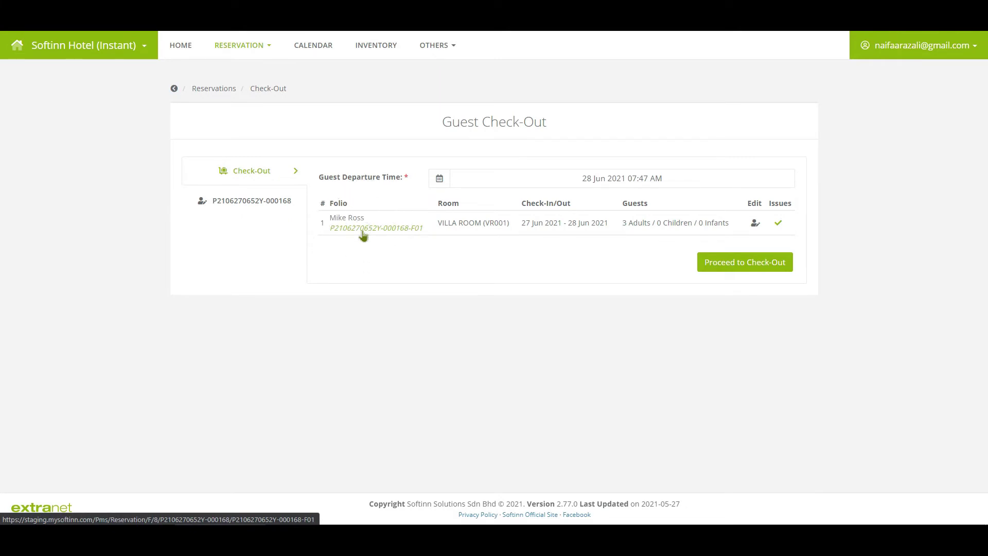
click(599, 182)
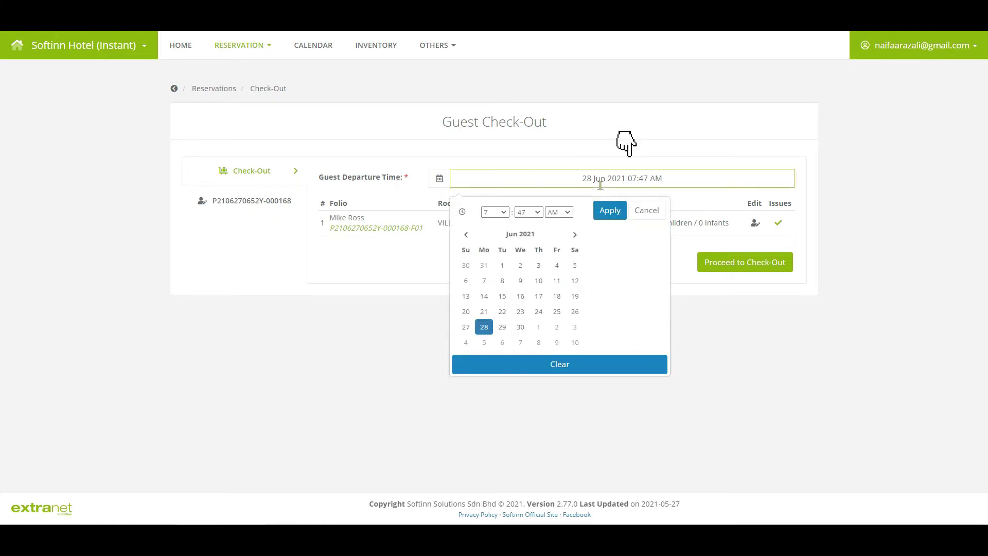
click(529, 212)
click(525, 246)
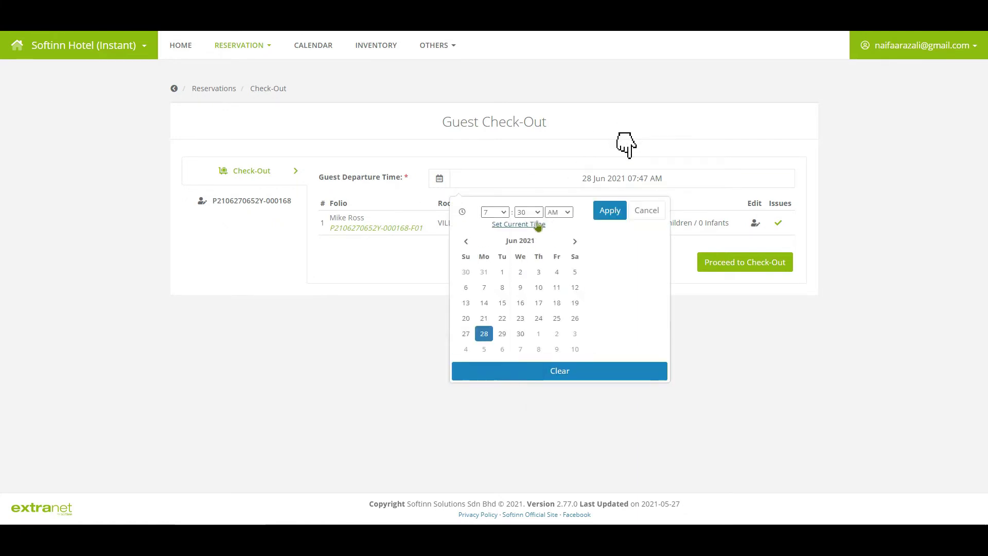
click(609, 211)
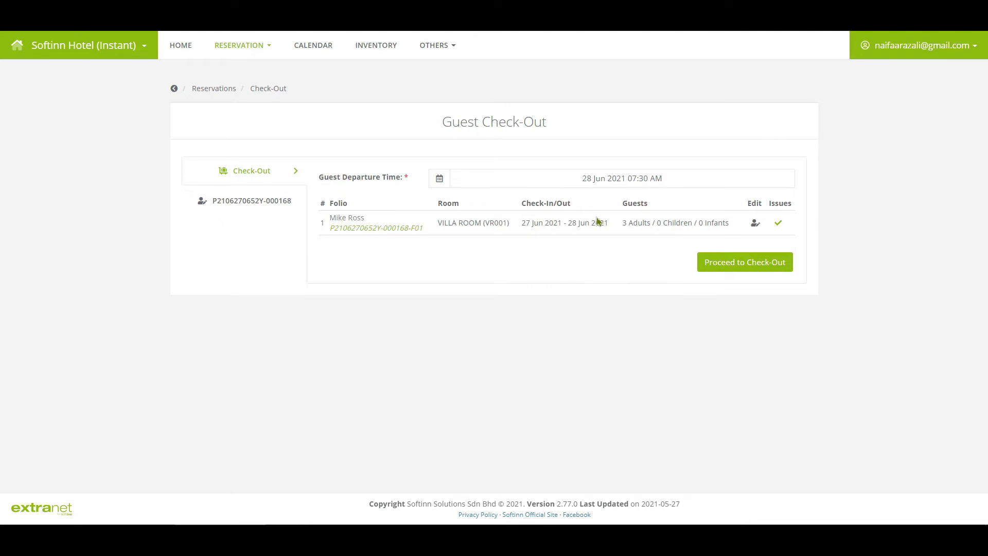
Proceed to Check-Out, confirm it, and acknowledge the checked-out message
click(758, 272)
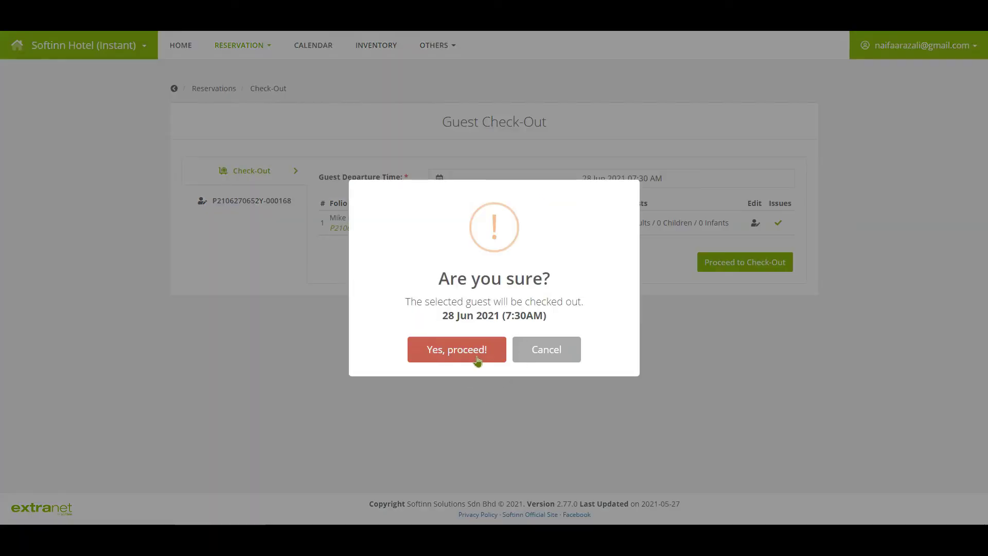
click(478, 354)
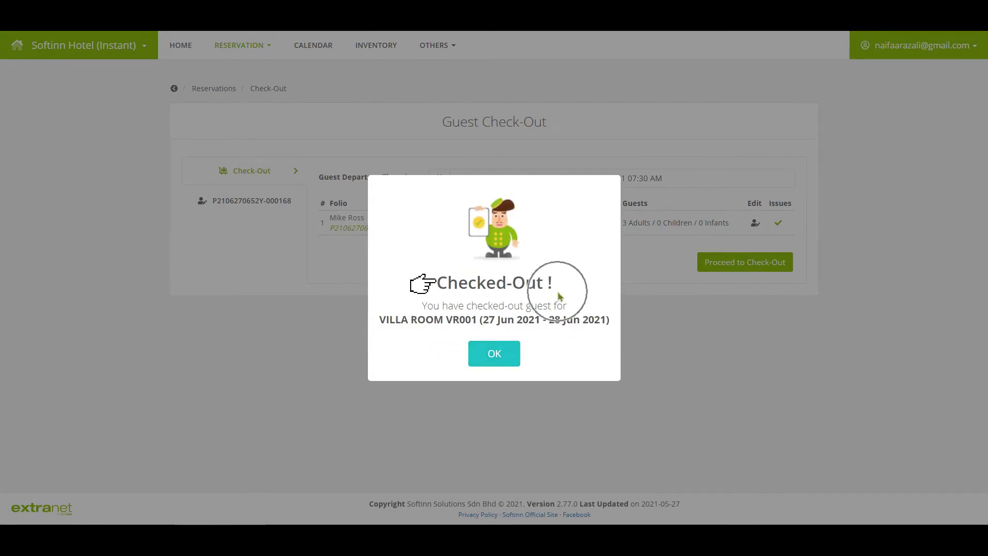
click(500, 355)
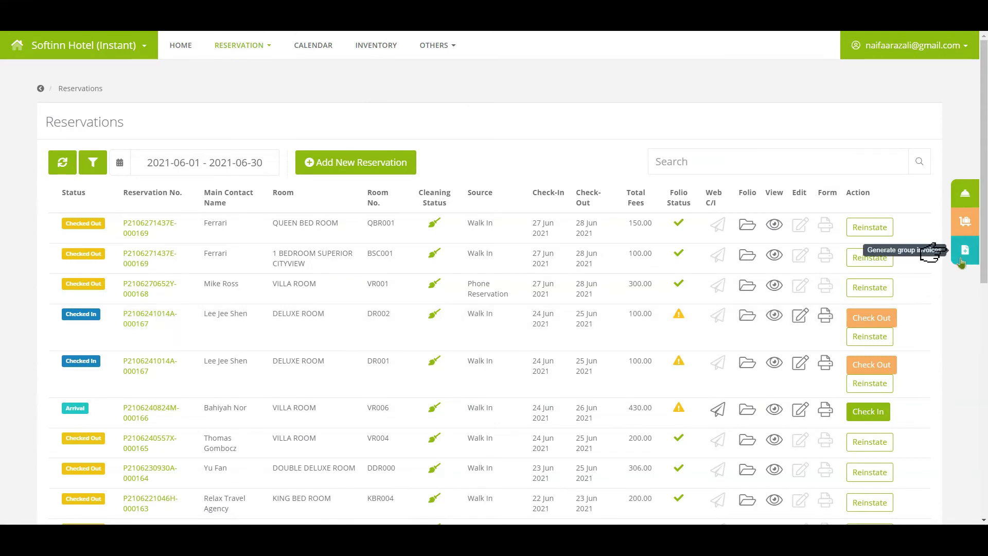
Select the VR001 reservation in group invoice mode and generate invoices for it
click(961, 261)
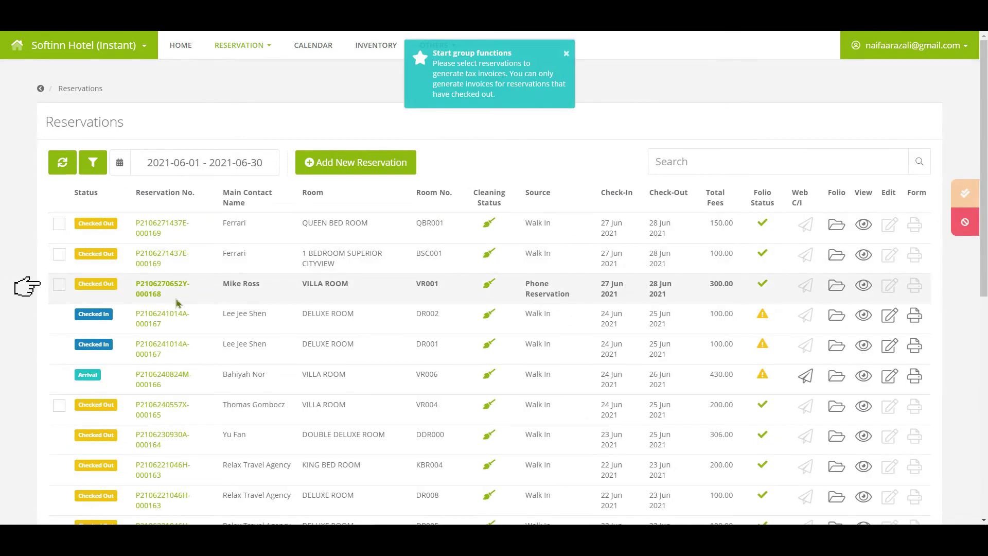
click(60, 291)
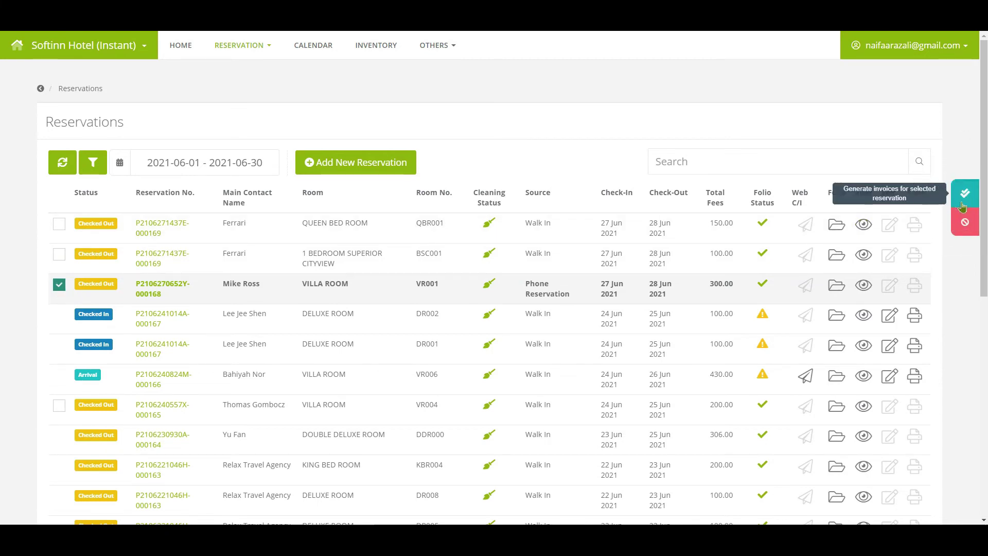
click(962, 206)
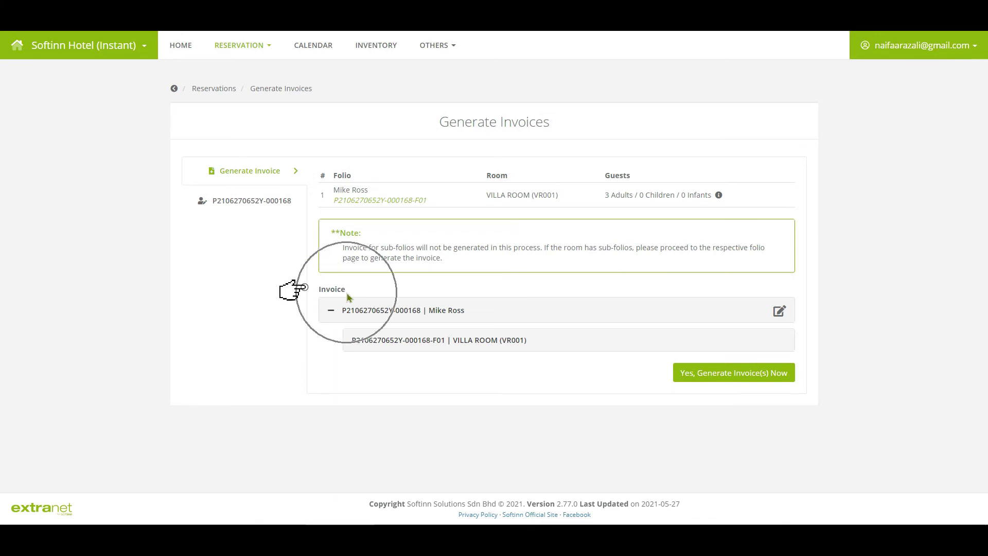
Change the invoice's issued-to name to another guest and save it
click(779, 315)
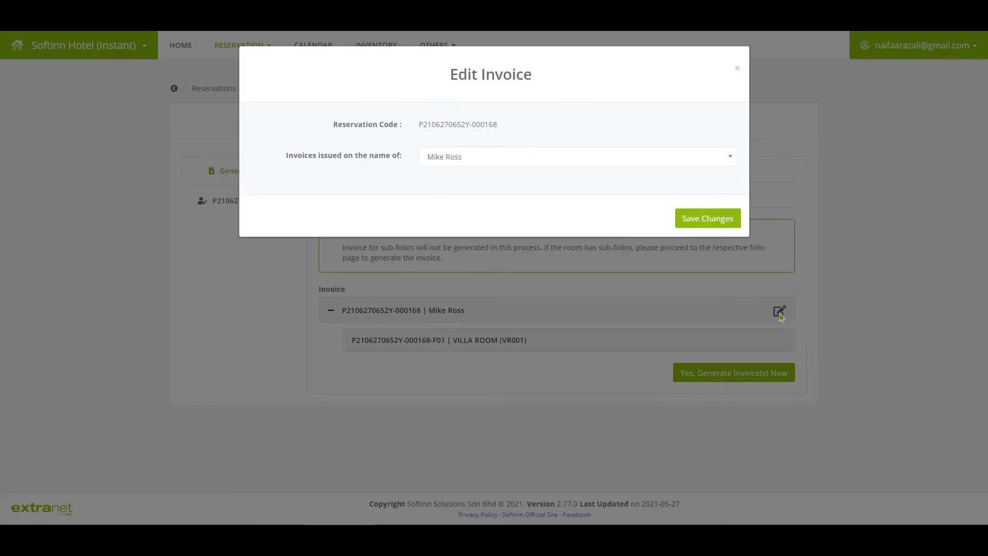
click(508, 157)
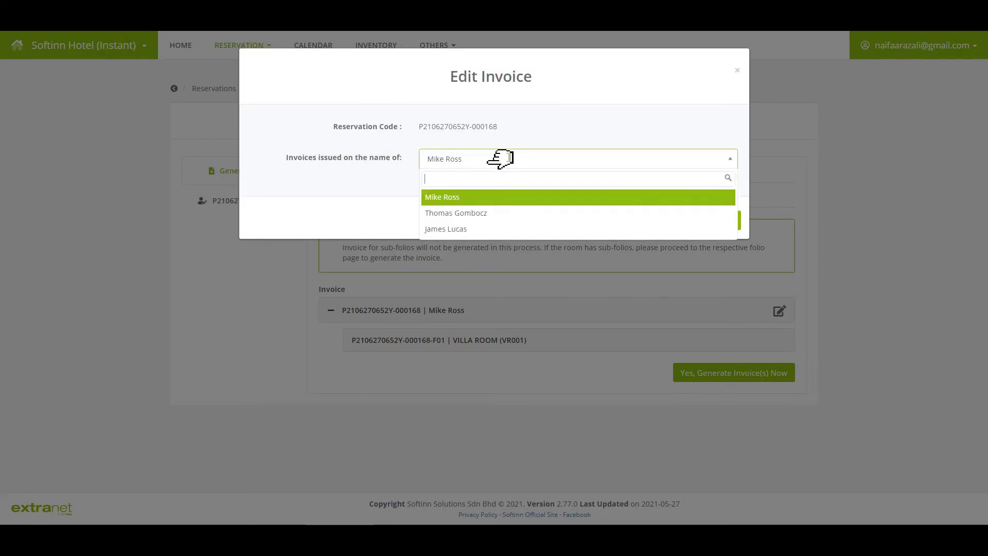
click(493, 222)
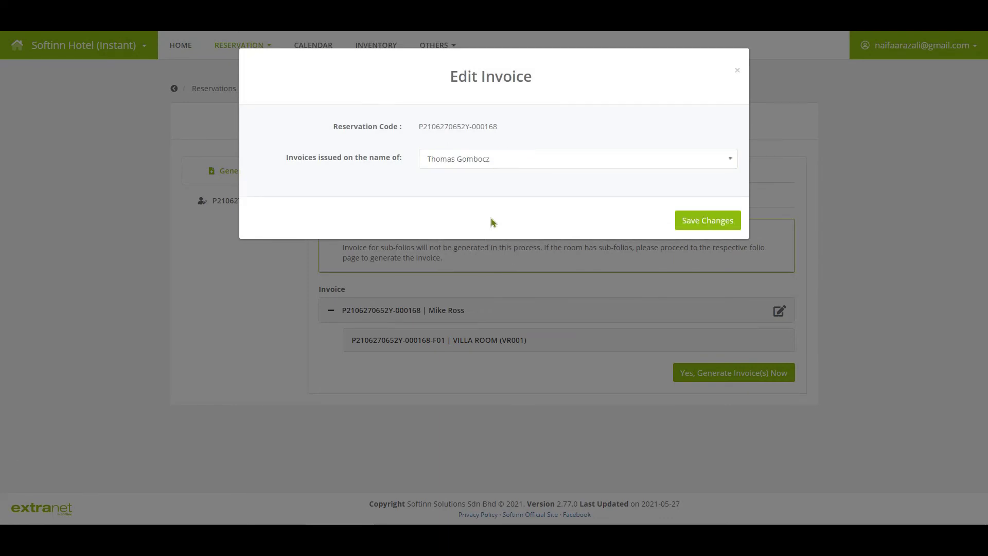
click(703, 229)
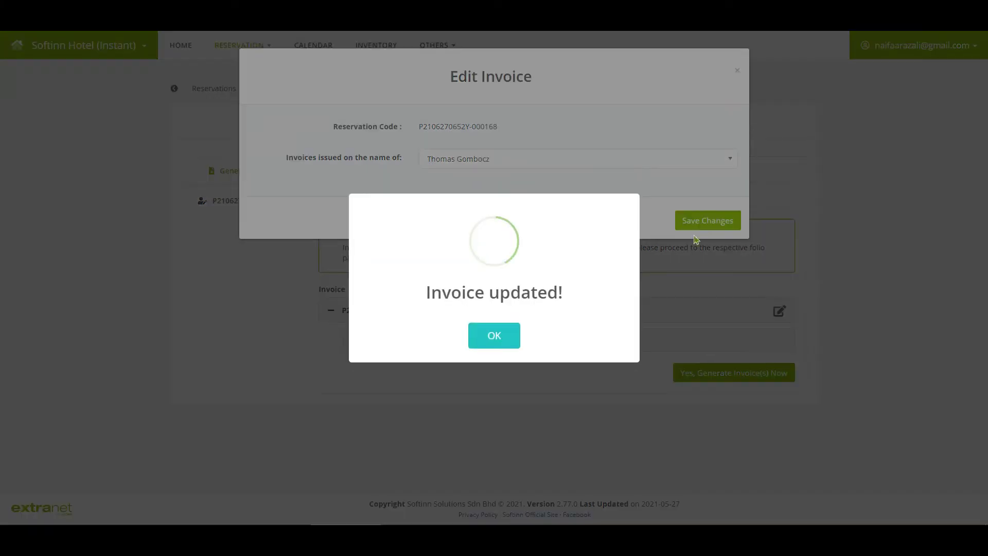
click(494, 335)
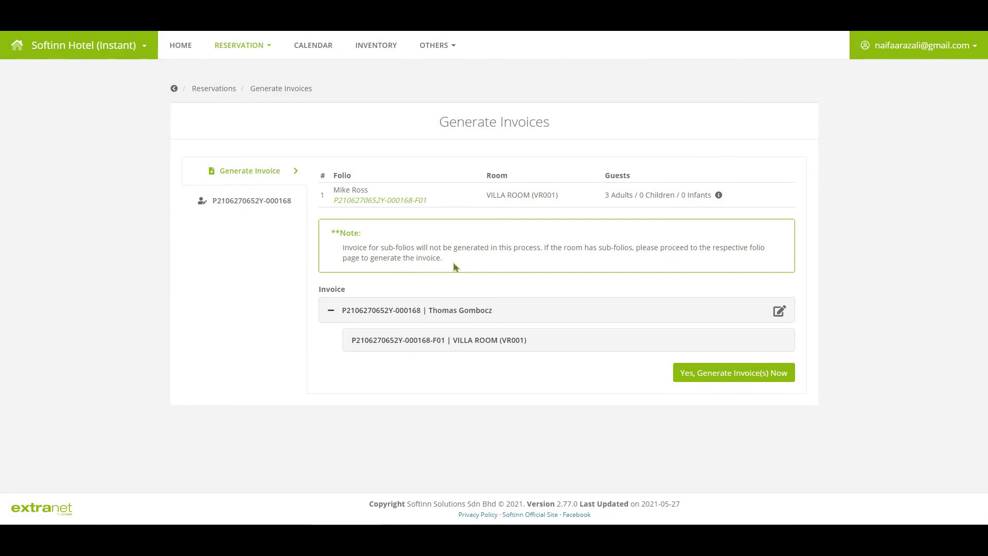
Generate the VR001 invoice now, confirming and acknowledging the generation
click(746, 377)
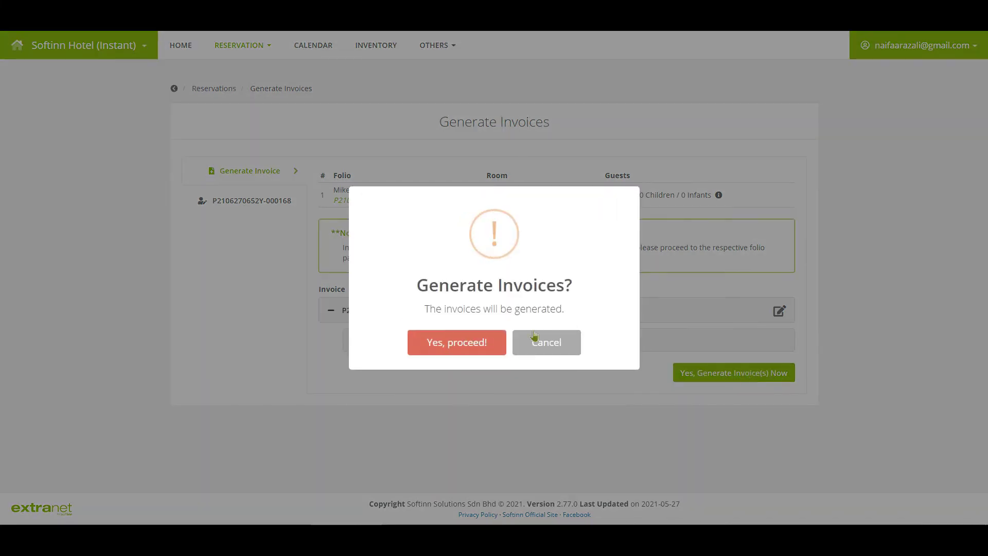
click(459, 345)
click(500, 349)
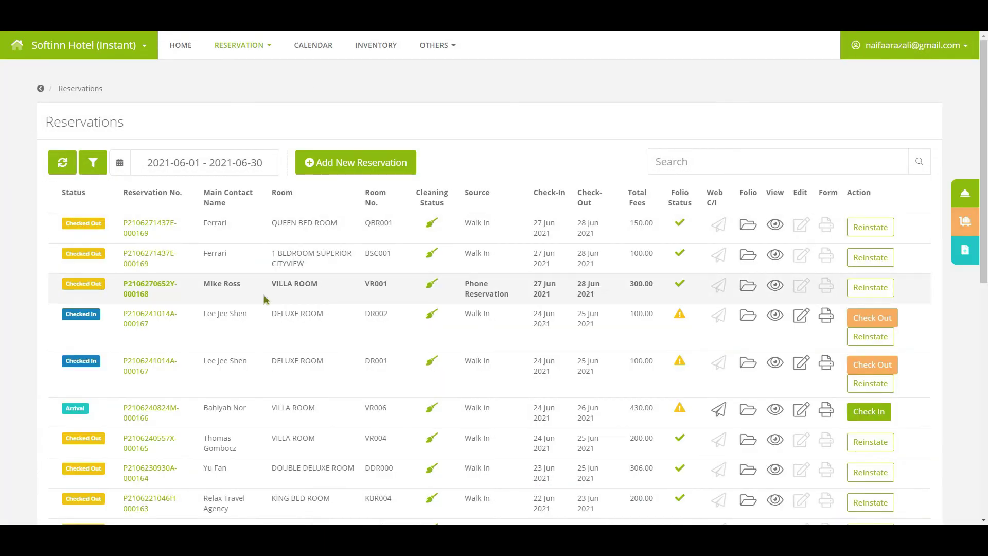
Open the VR001 reservation's folio and switch to folio 01 via Regenerate Invoice
click(748, 293)
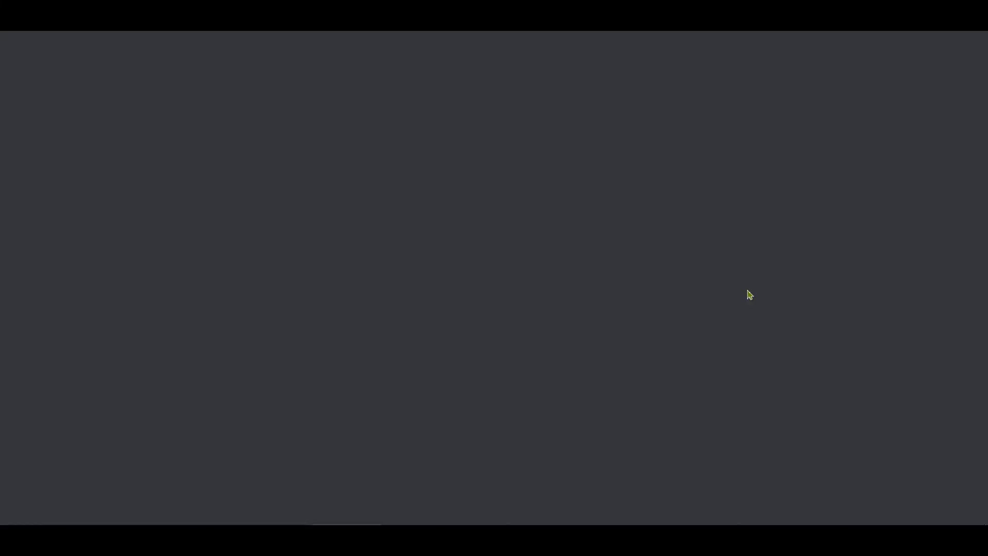
scroll(749, 294, down, 4)
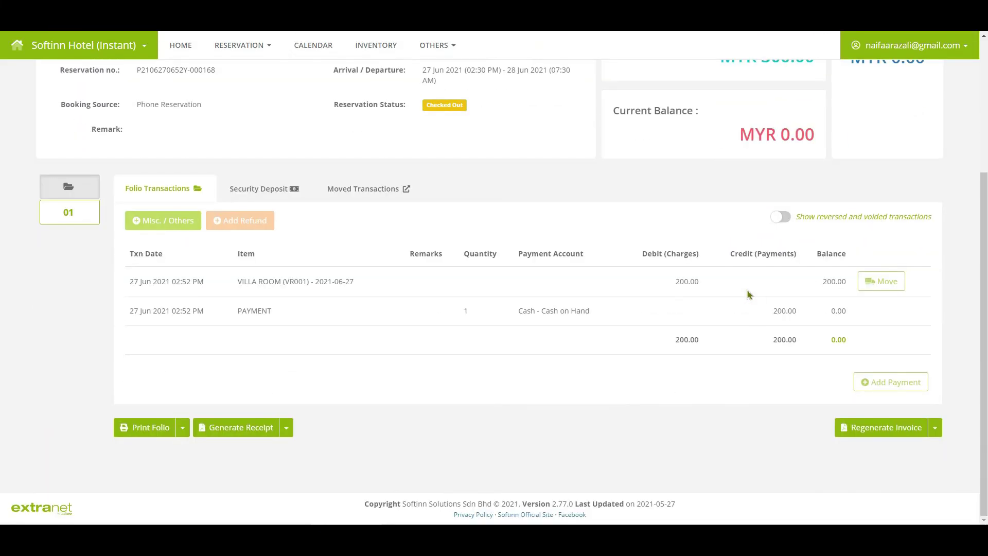
click(934, 427)
click(83, 220)
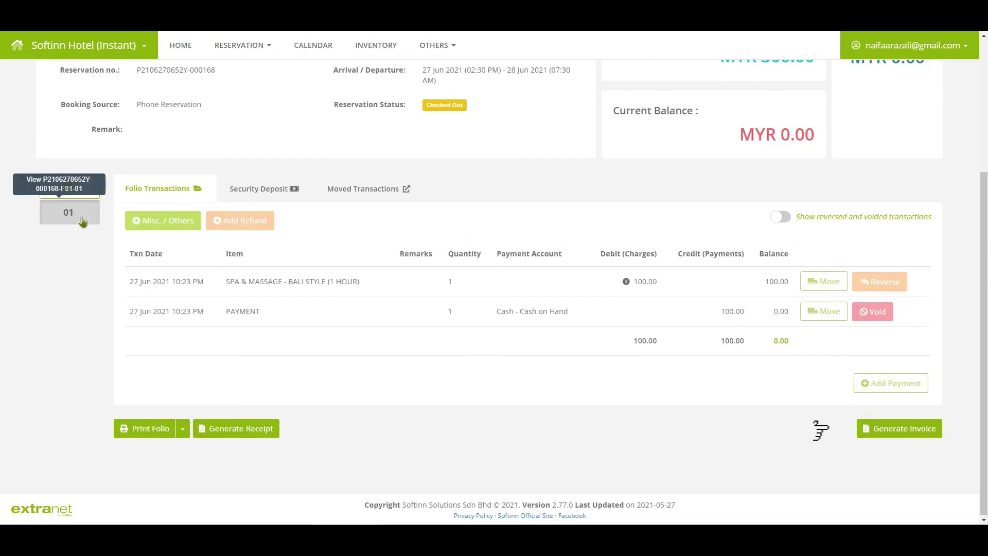
Open Generate Invoice for the 100.00 Spa & Massage folio, leaving Receive From unselected
click(912, 443)
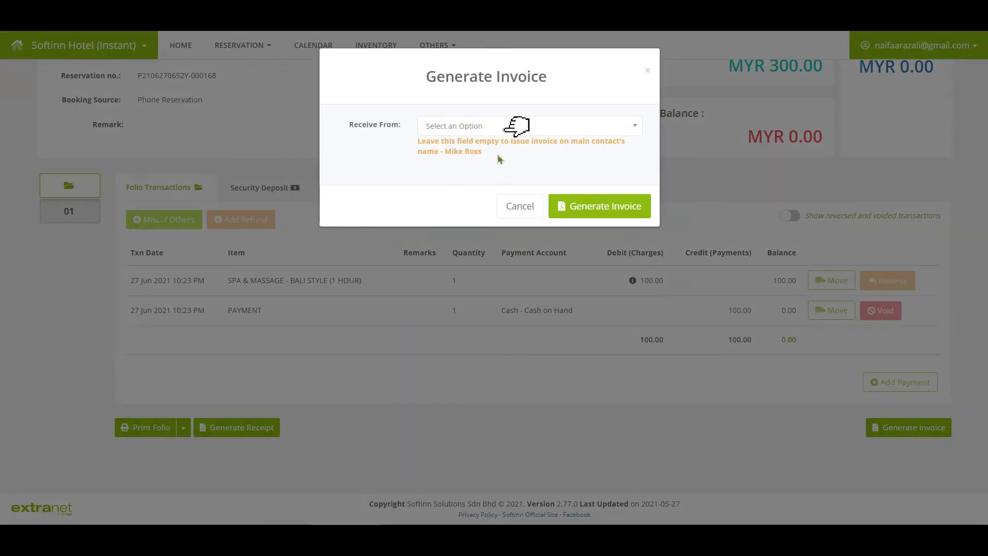
click(494, 127)
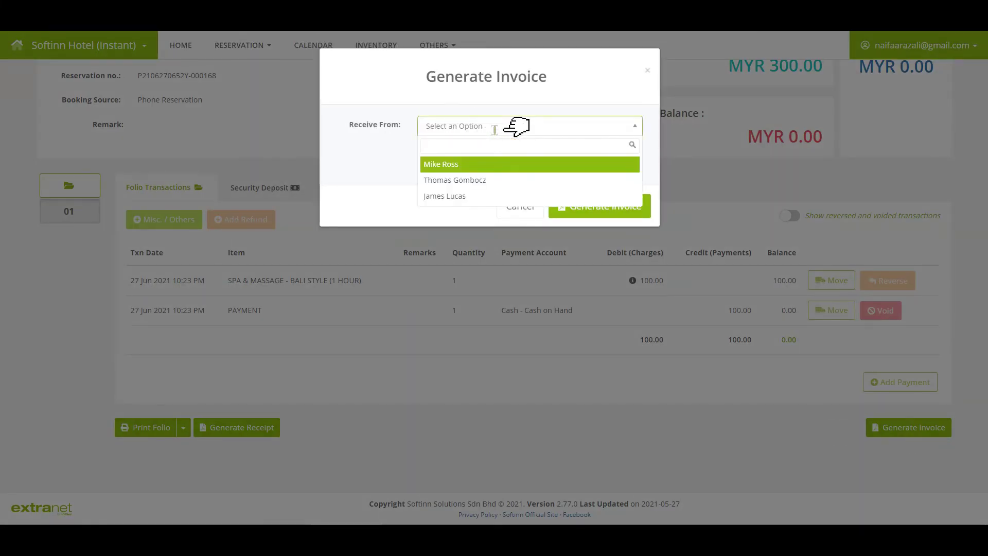
click(358, 166)
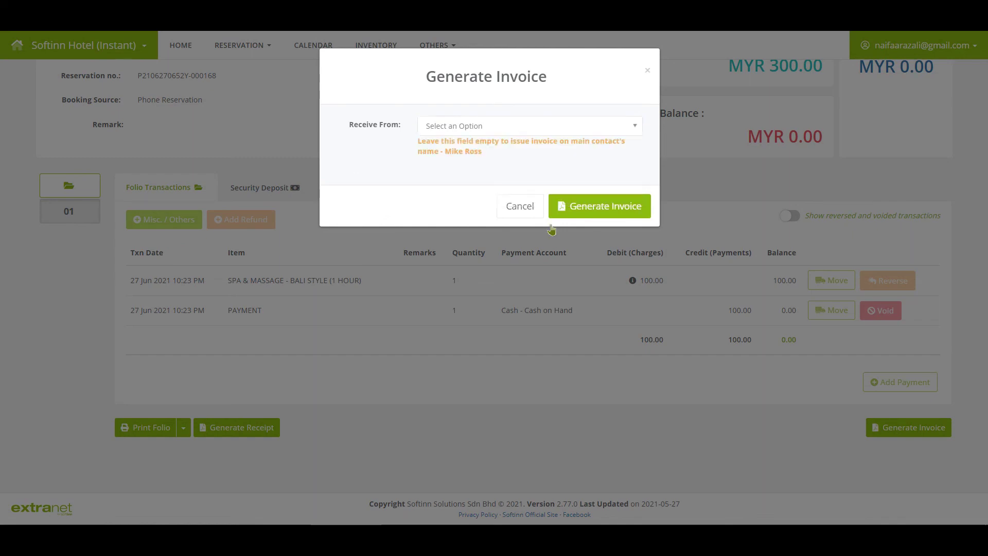